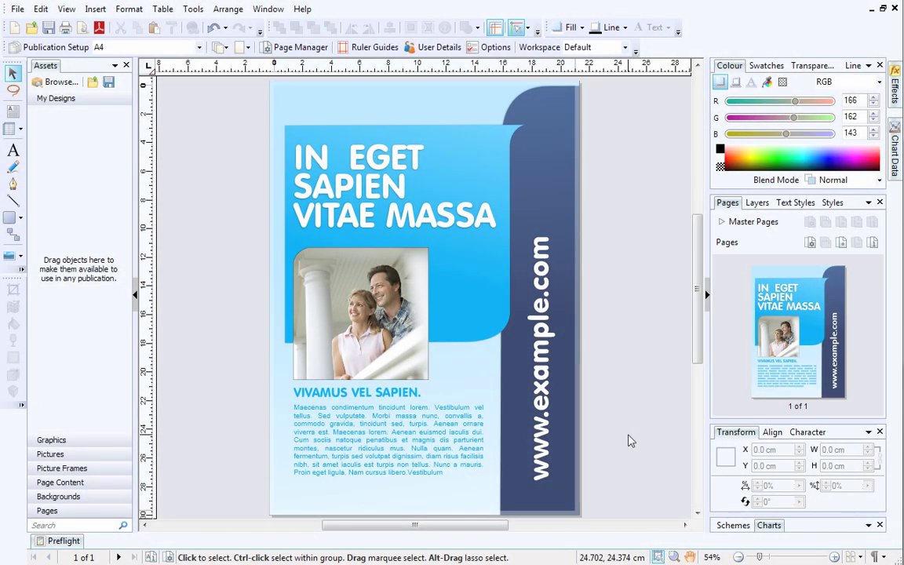
Fill the blue header shape with Scheme Colour 2 and an automatic gradient.
left_click(486, 288)
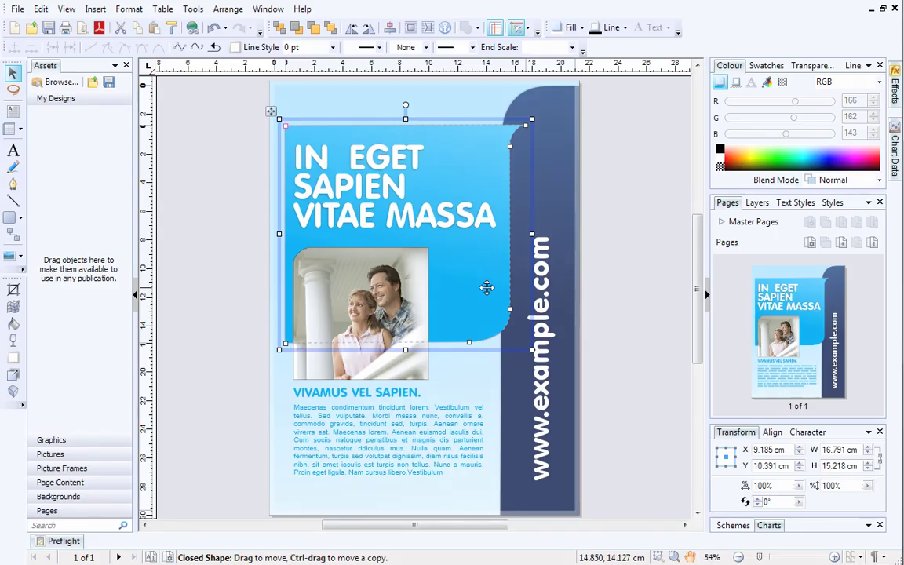
left_click(765, 67)
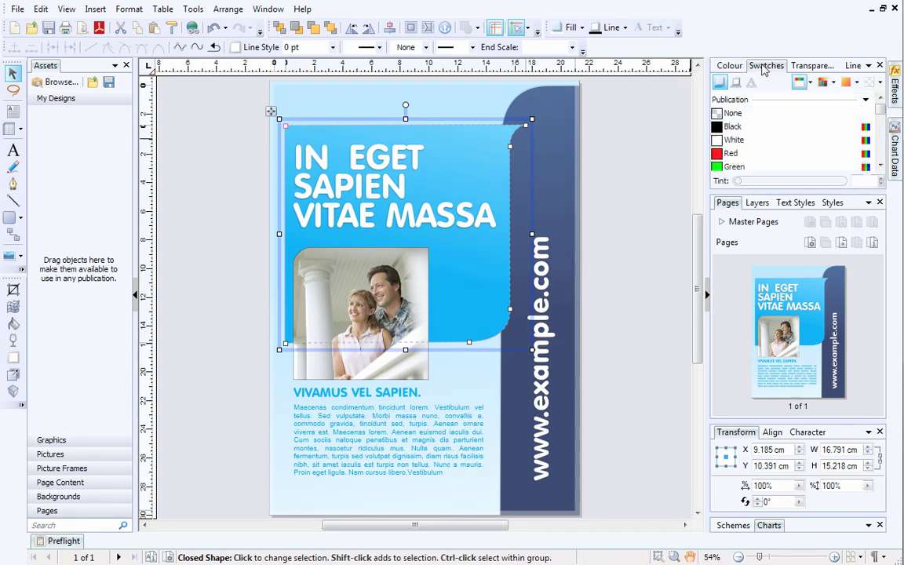
left_click(810, 83)
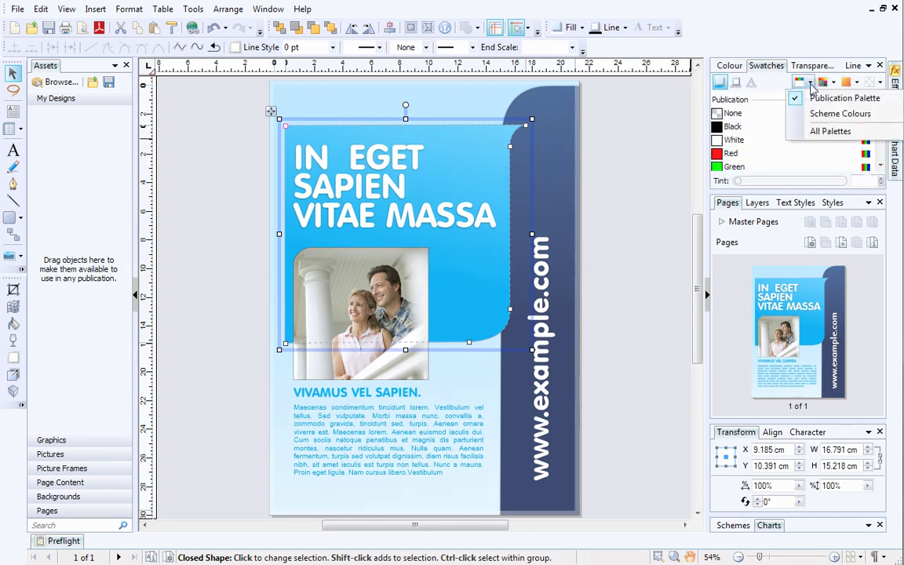
left_click(808, 114)
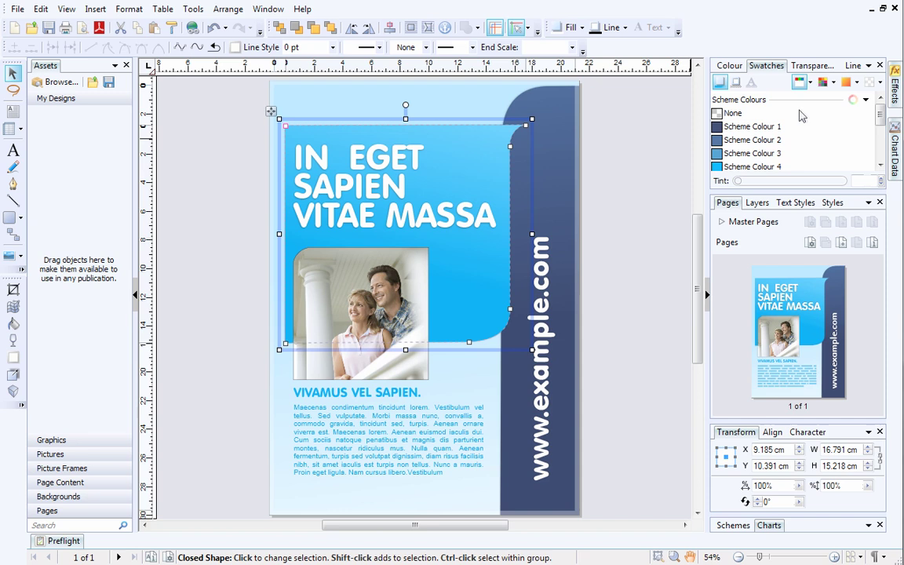
left_click(753, 140)
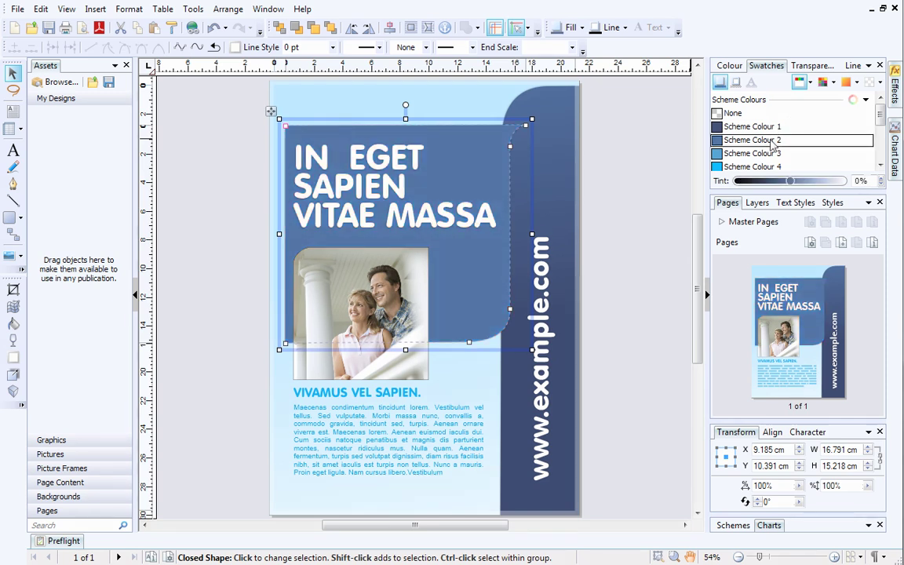
left_click(858, 82)
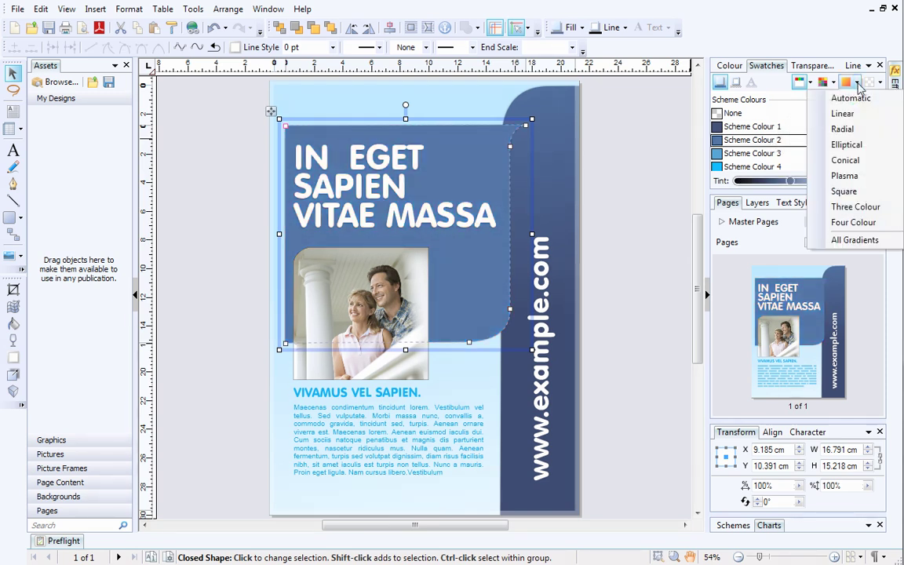
left_click(837, 98)
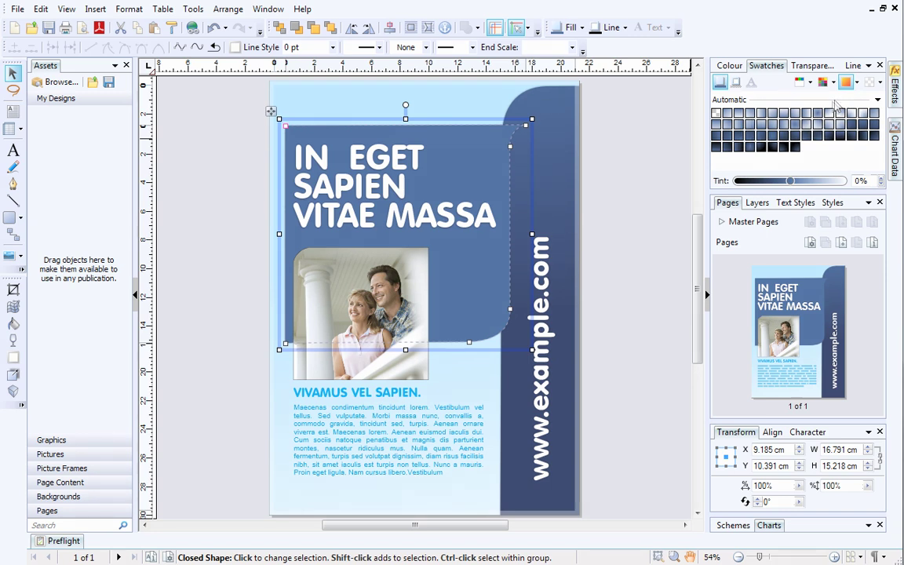
left_click(808, 114)
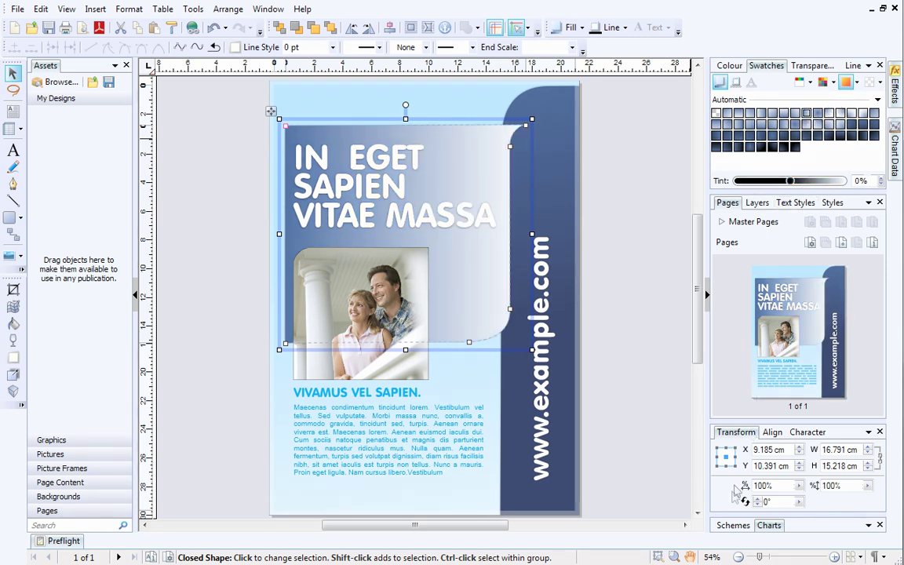
Recolour the poster with red Scheme 2, then green Scheme 3.
left_click(731, 525)
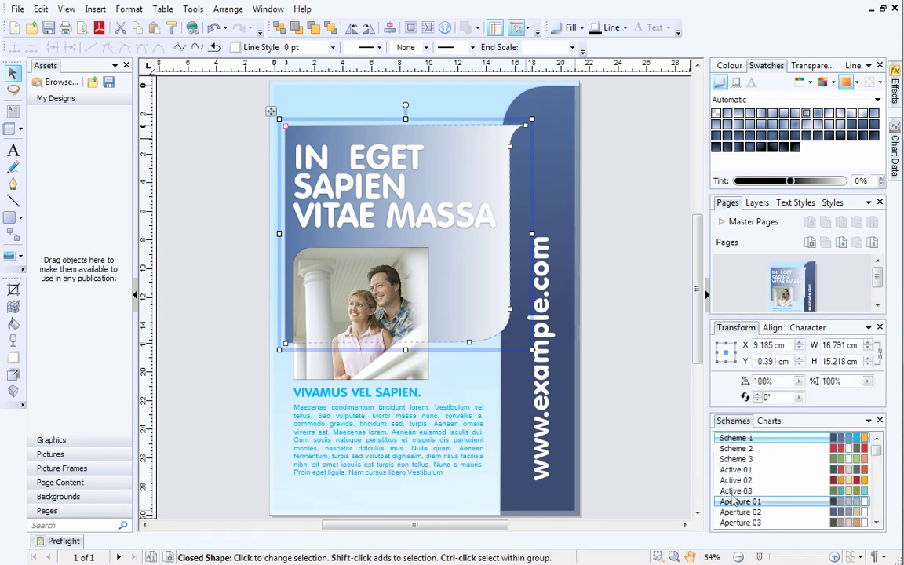
left_click(739, 449)
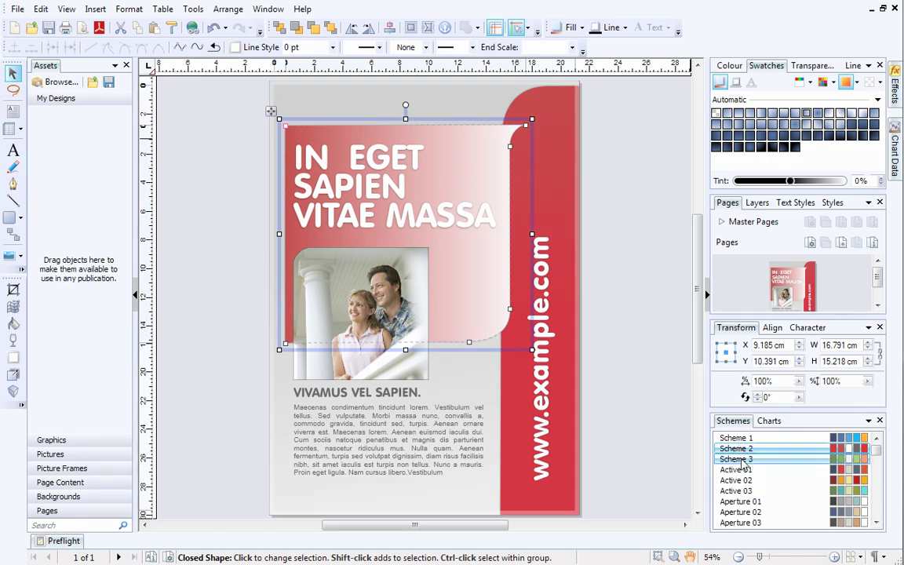
left_click(742, 462)
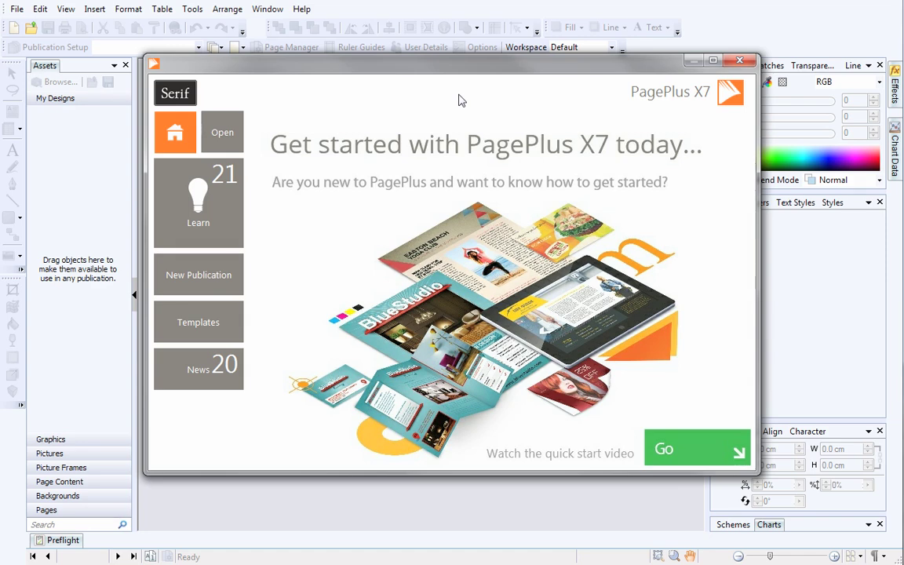
Create a new publication from the Posters > A3 'Healthy' template.
left_click(231, 326)
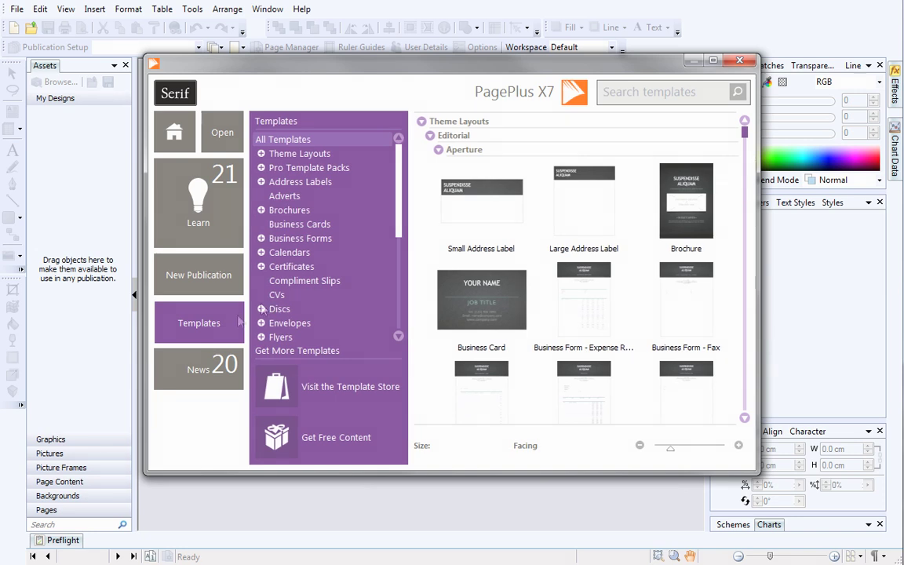
scroll(391, 225, "down", 5)
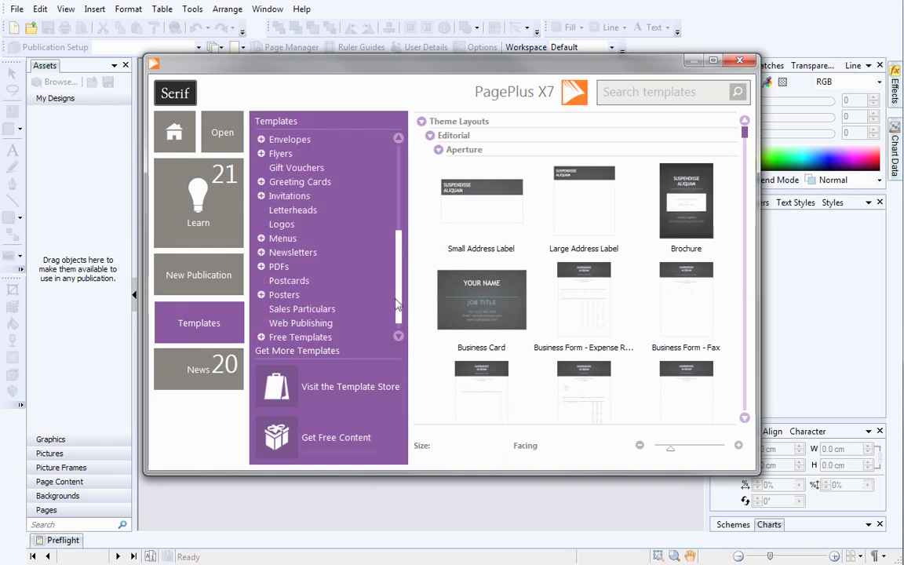
left_click(369, 303)
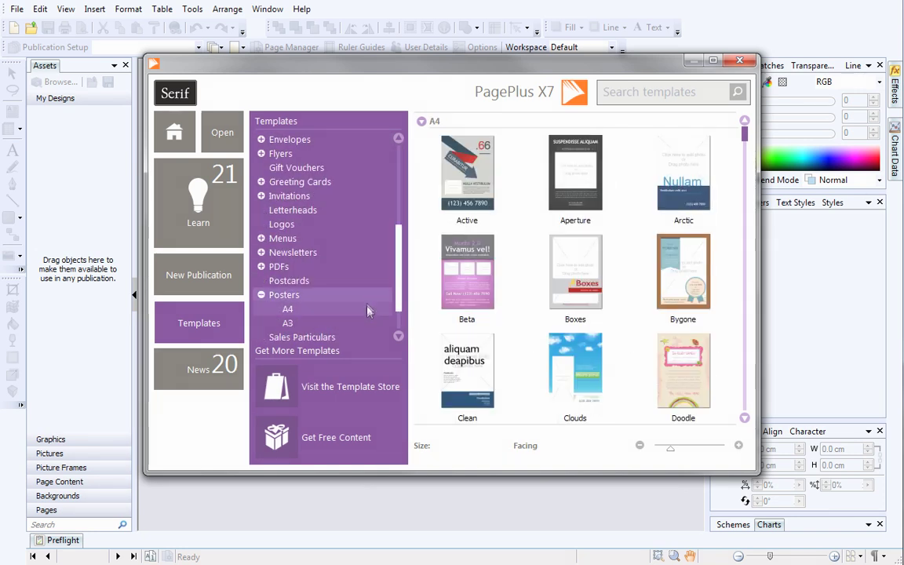
left_click(365, 324)
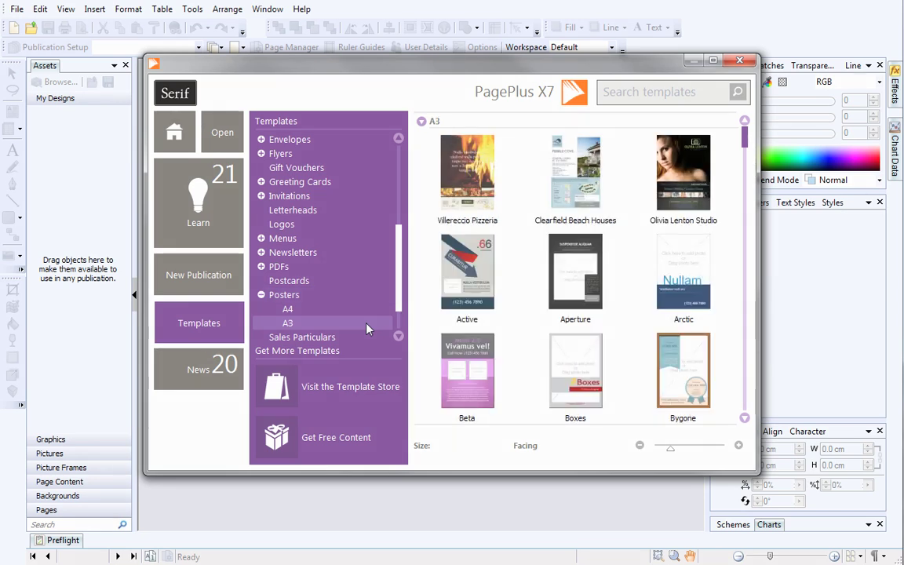
left_click_drag(743, 143, 744, 187)
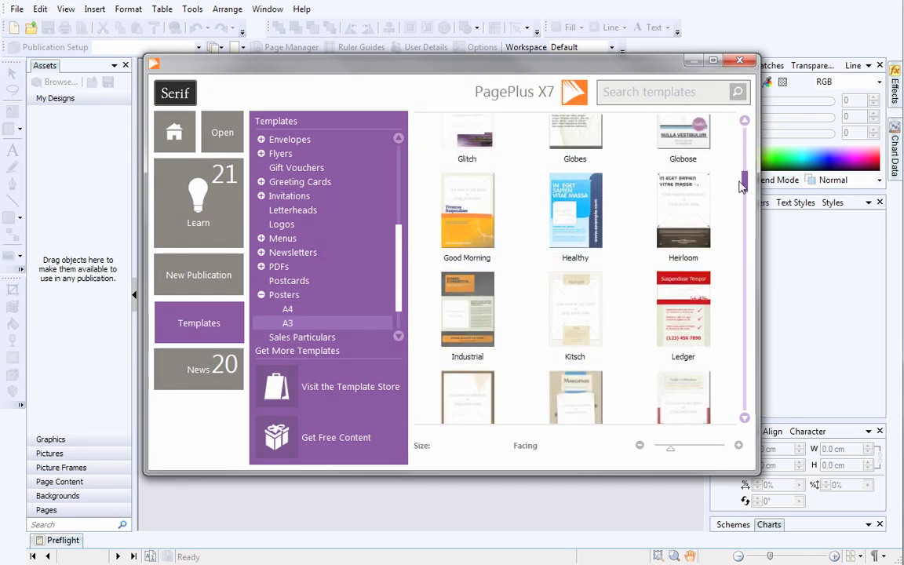
left_click(582, 201)
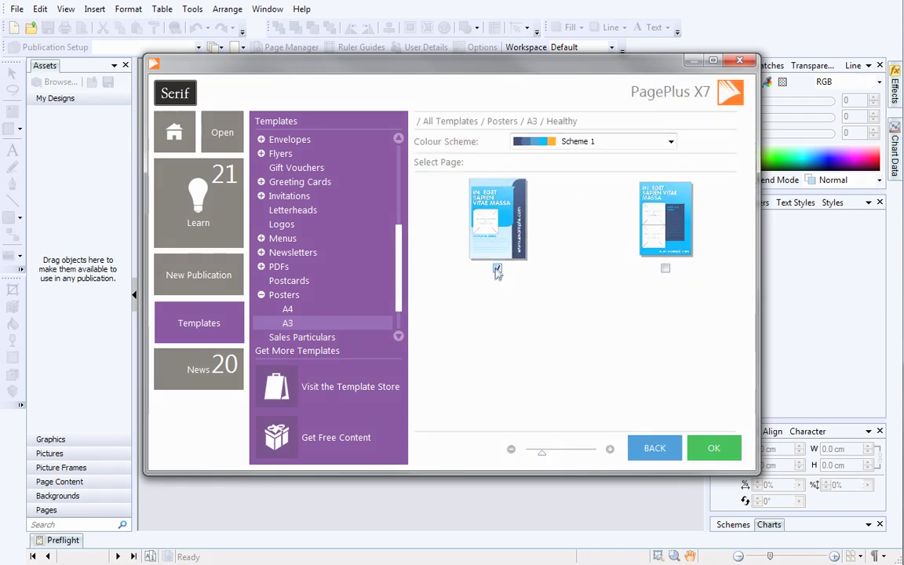
left_click(705, 449)
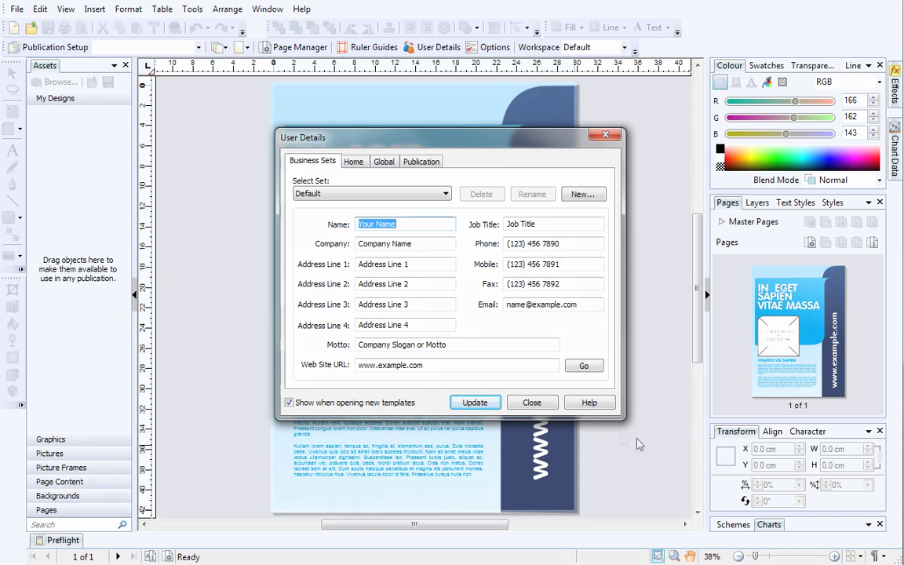
Close the User Details dialog without entering details.
left_click(541, 404)
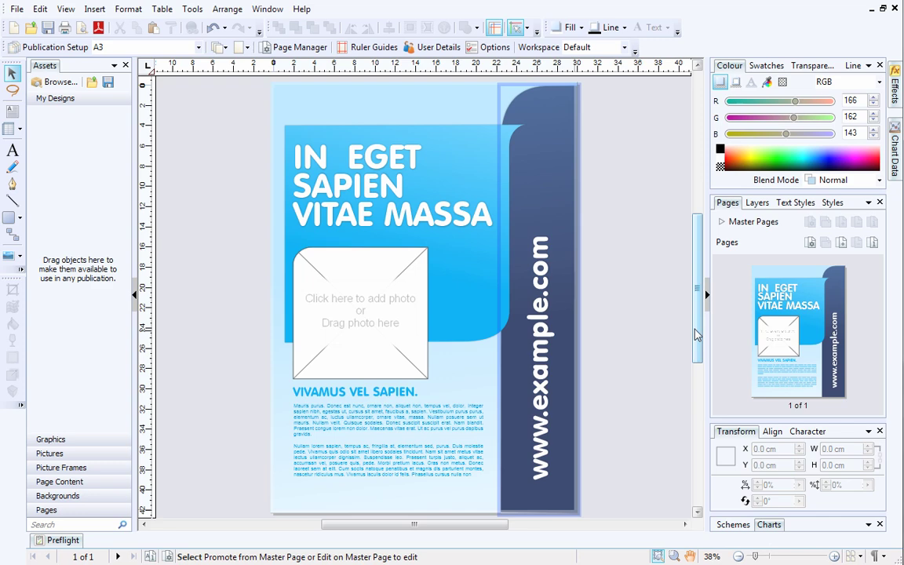
scroll(628, 310, "down", 1)
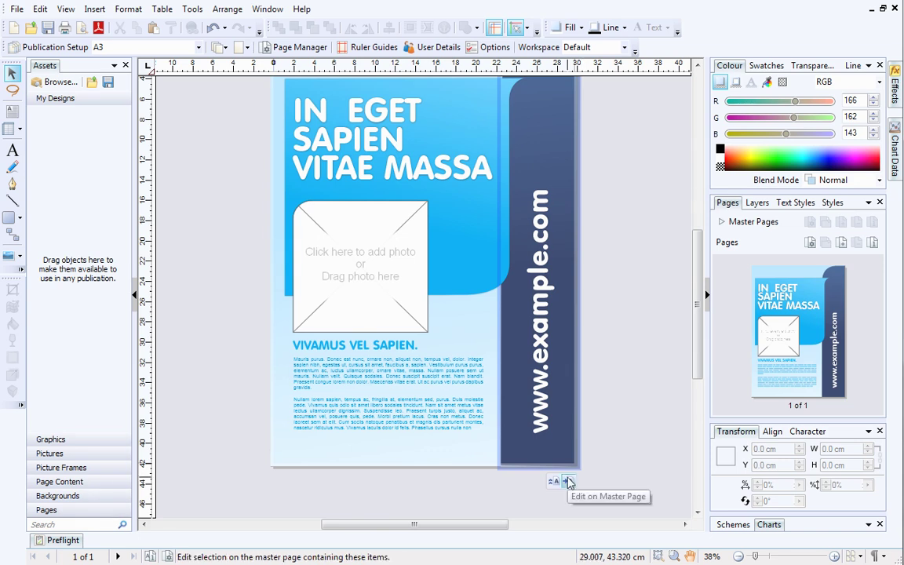
Switch to master page MasterA and return to the top of the page.
left_click(569, 482)
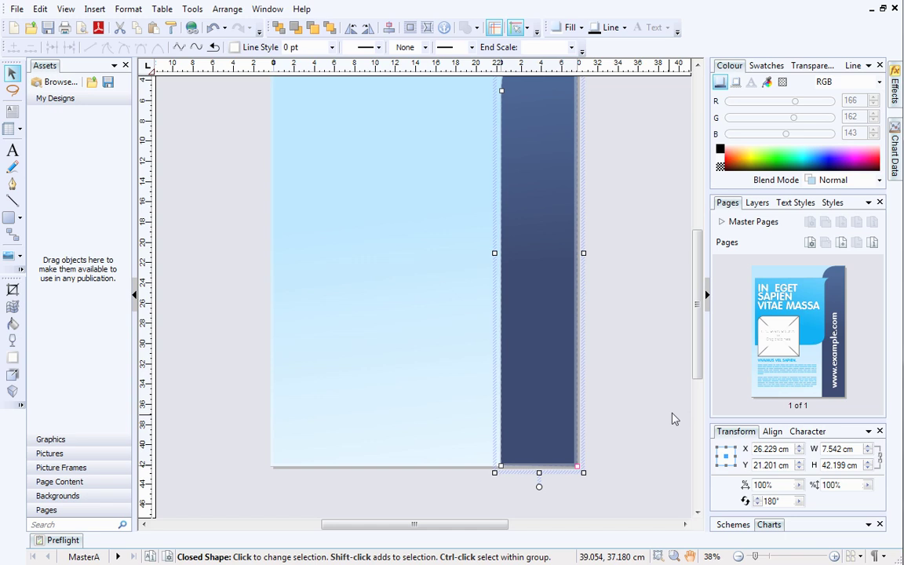
left_click_drag(698, 377, 698, 359)
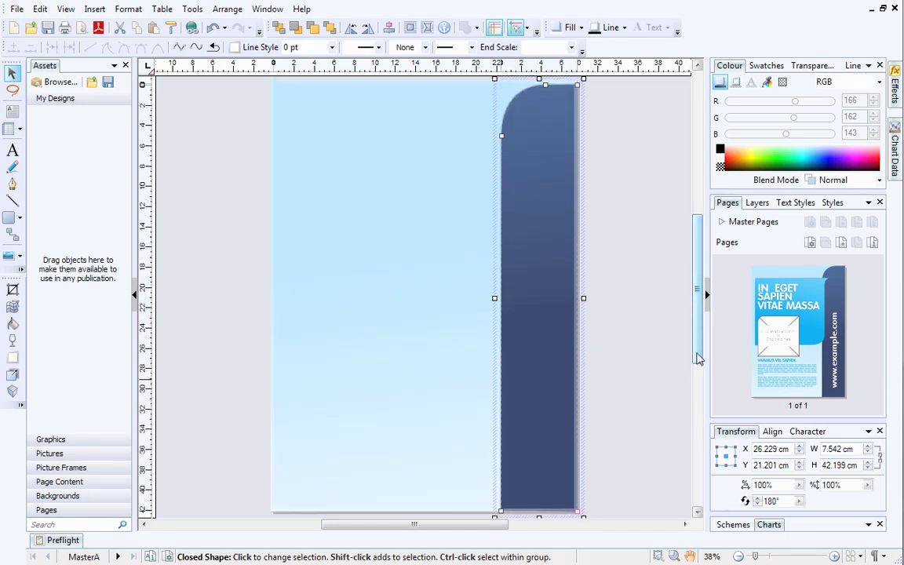
Try Scheme Colours 1–4 on the side shape, settling on orange Scheme Colour 5.
left_click(761, 69)
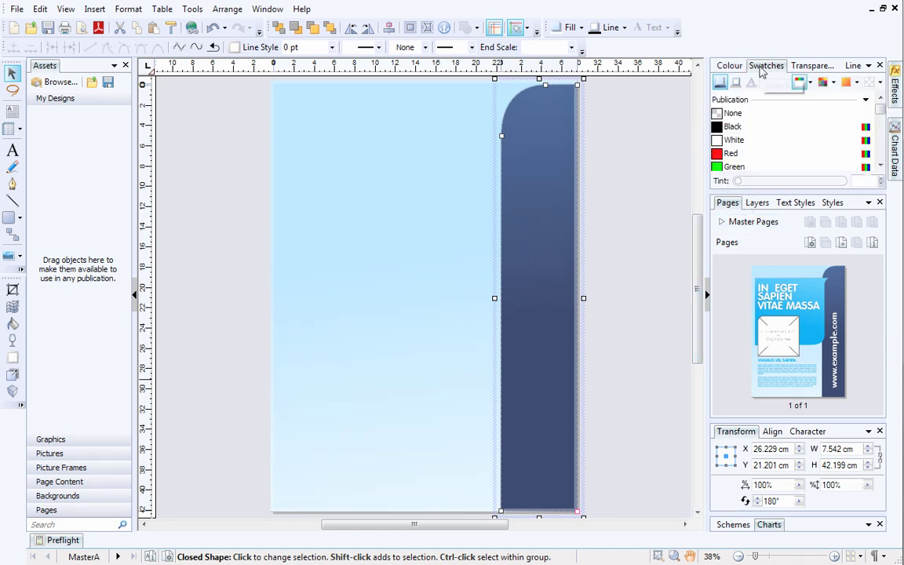
left_click(811, 84)
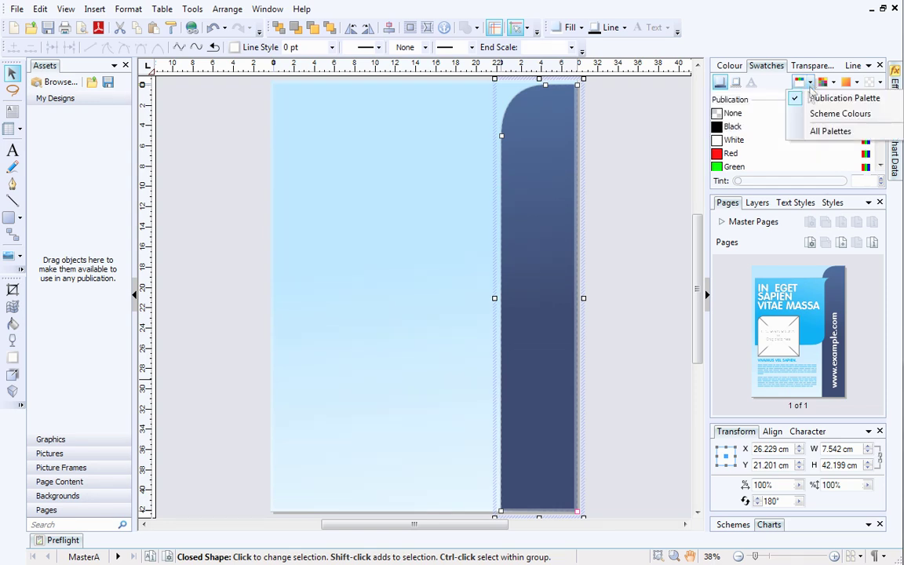
left_click(805, 118)
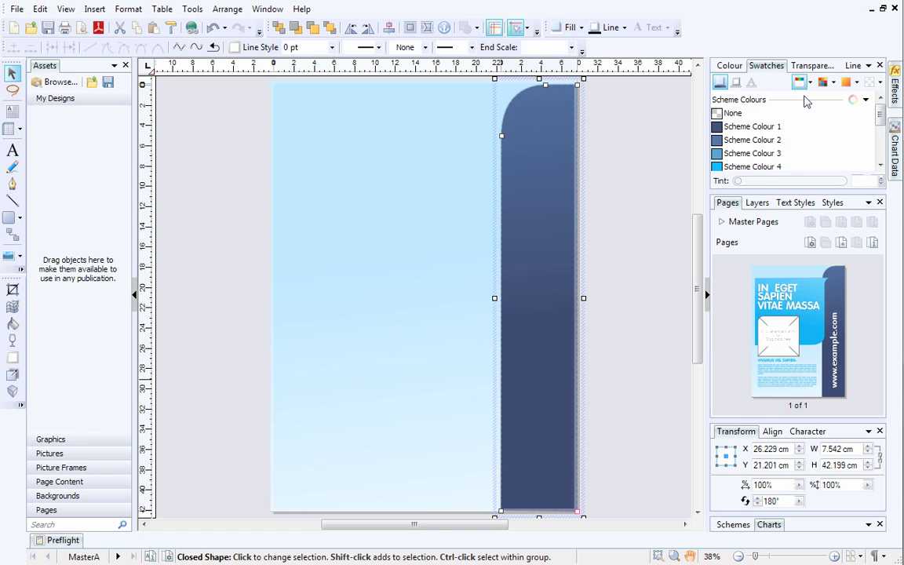
left_click(547, 109)
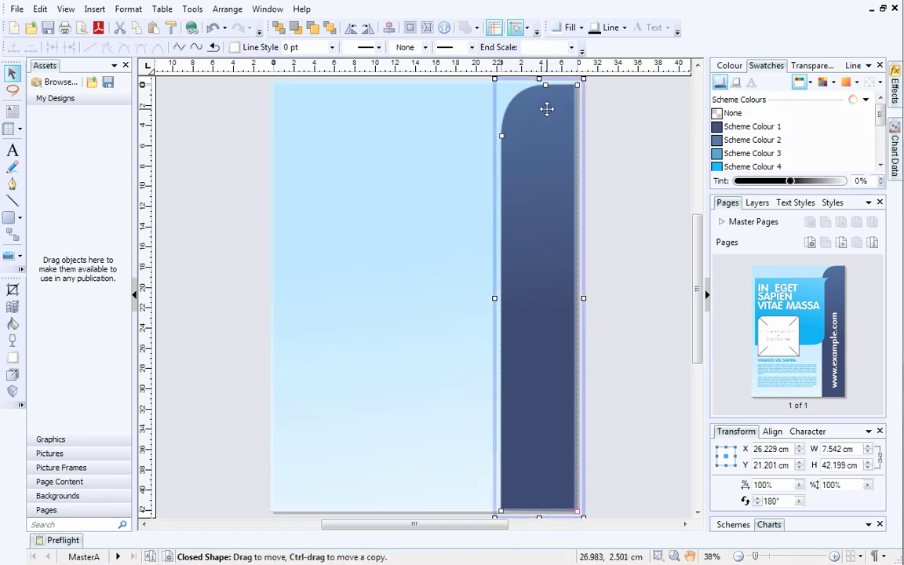
left_click(730, 128)
left_click(737, 141)
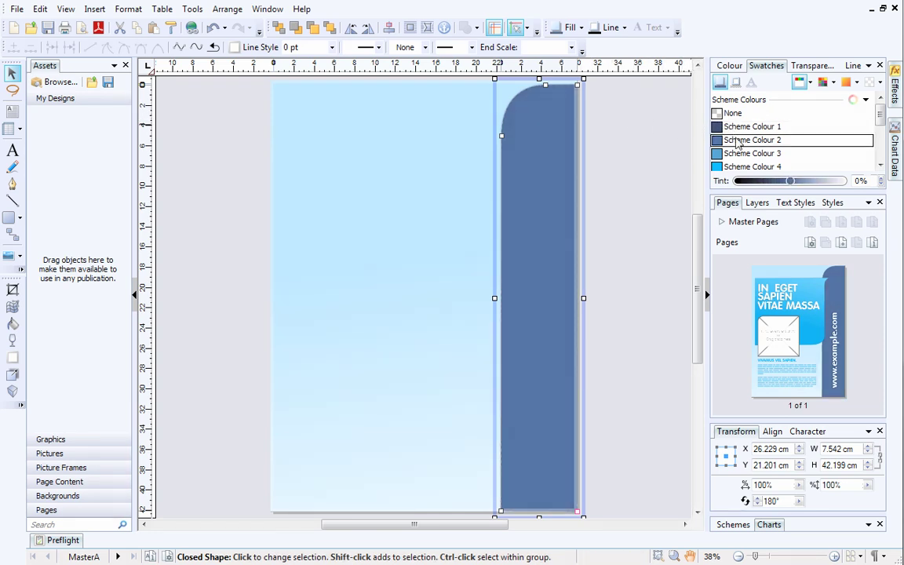
left_click(737, 153)
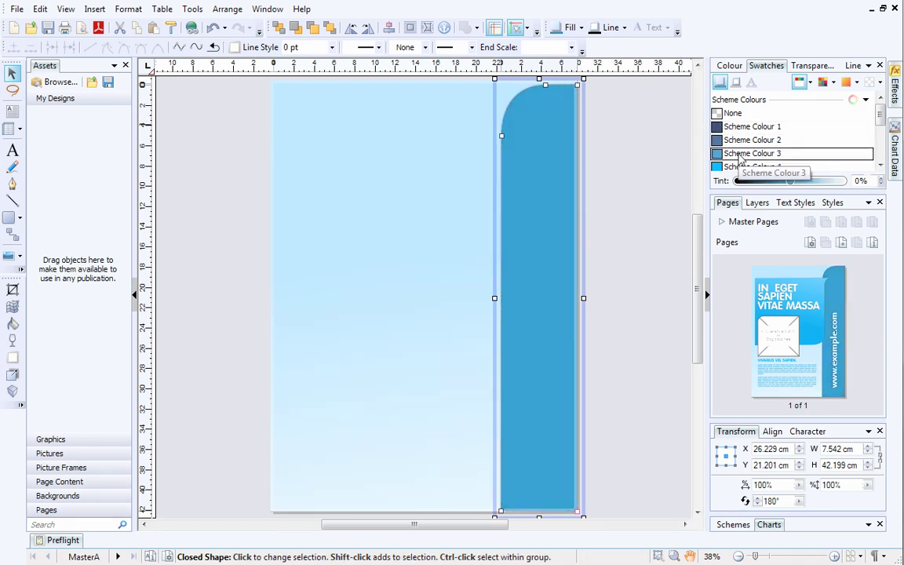
left_click(741, 167)
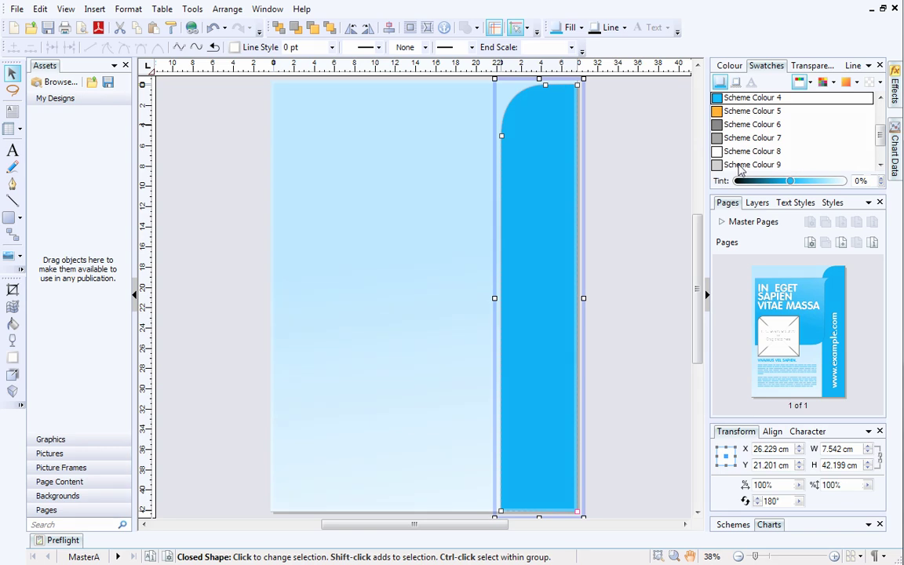
left_click(745, 112)
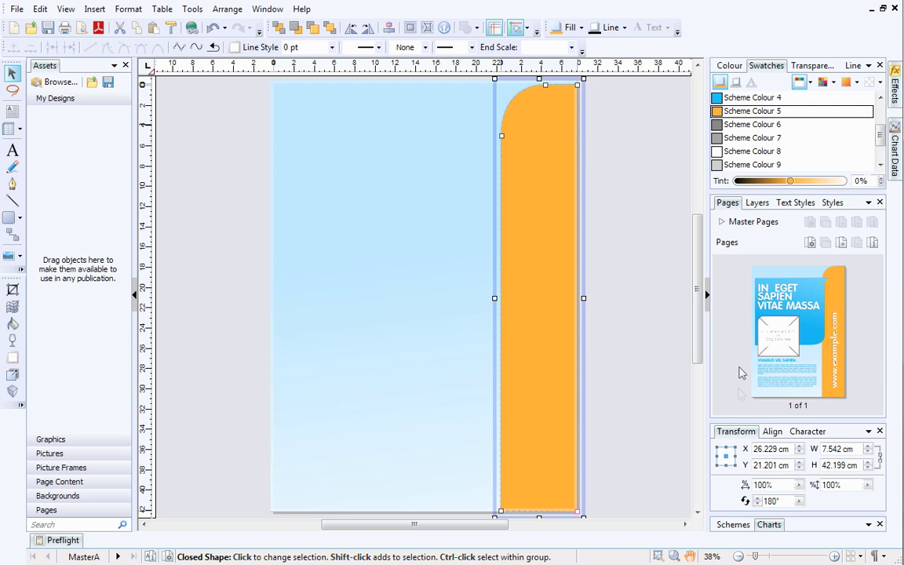
Try Schemes 2 and 3, then settle on Scheme 2 for a grey poster with a red sidebar.
left_click(734, 526)
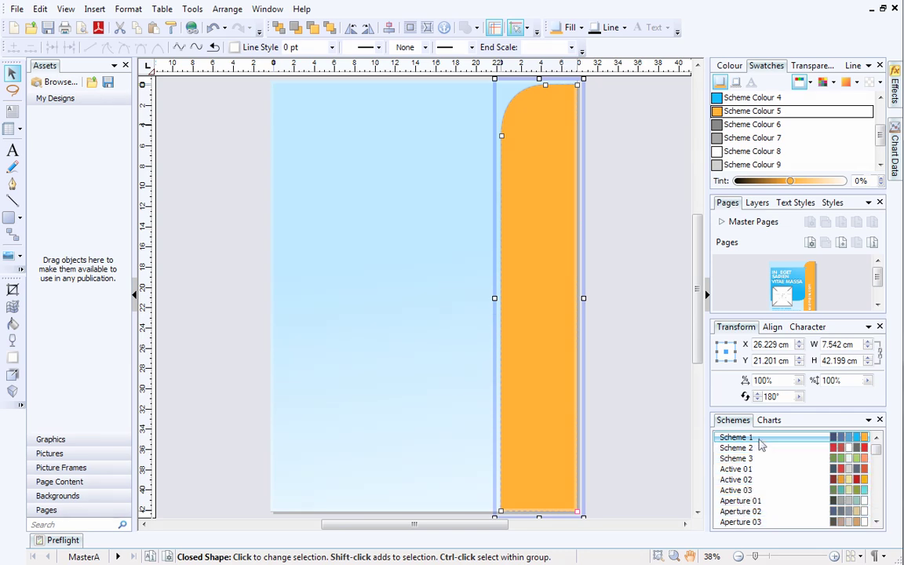
left_click(760, 448)
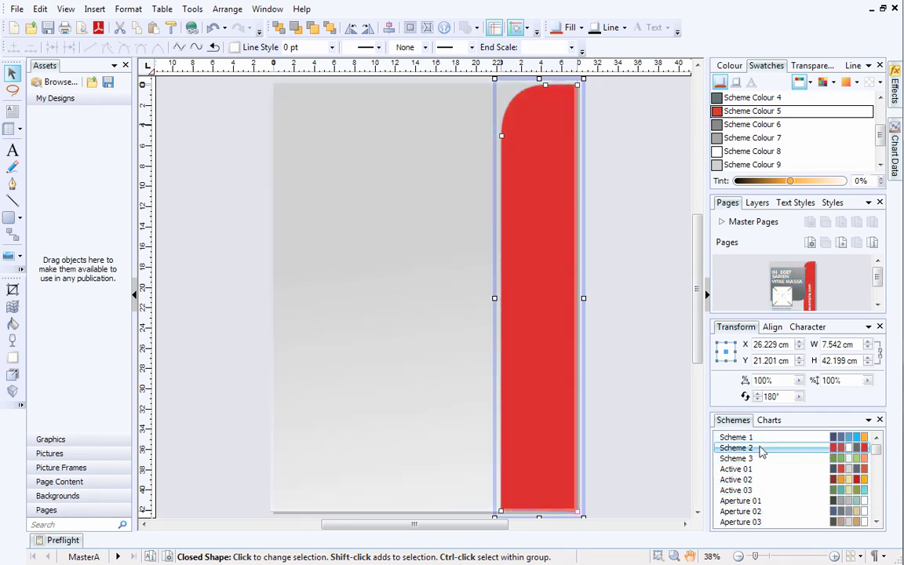
left_click(759, 460)
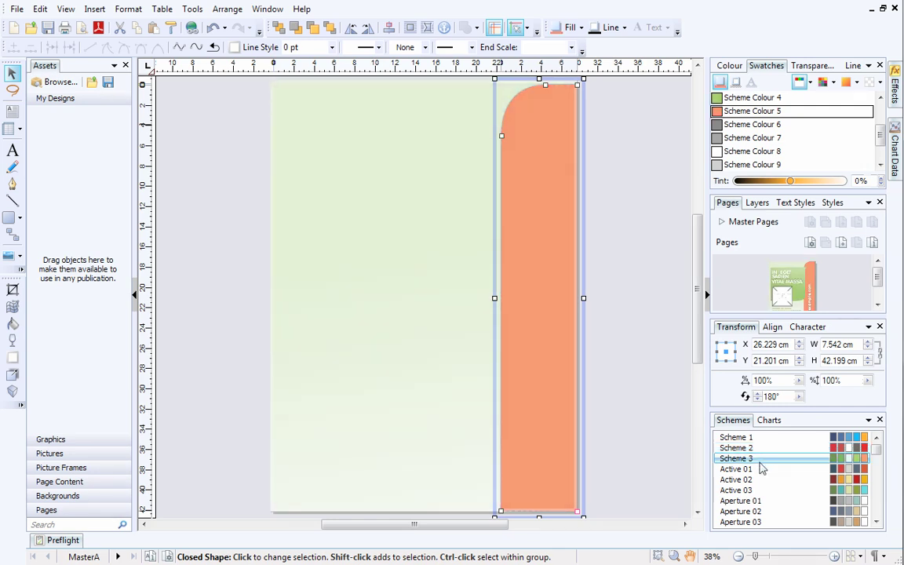
left_click(760, 449)
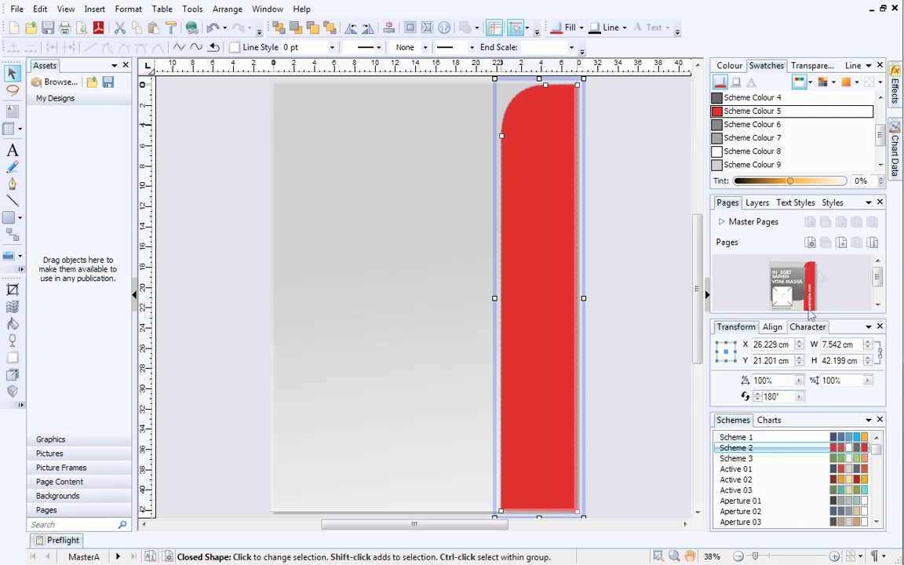
Try several automatic gradients on the side shape, ending with red-to-pale-pink linear.
left_click(858, 83)
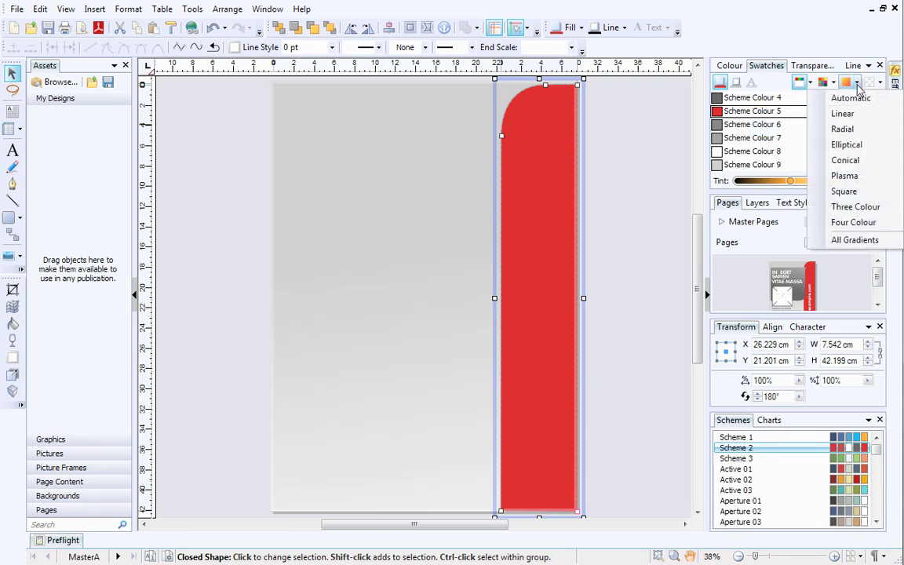
left_click(852, 99)
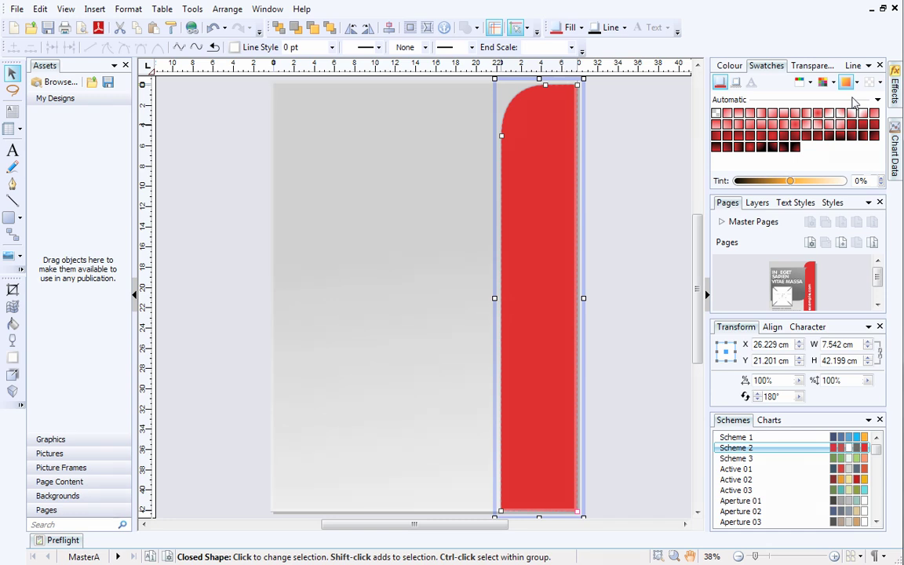
left_click(807, 114)
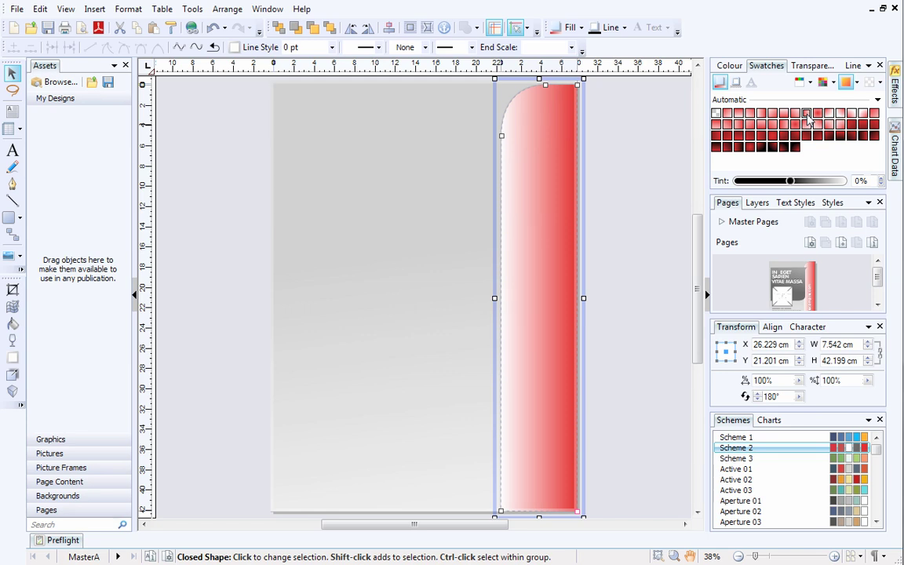
left_click(786, 125)
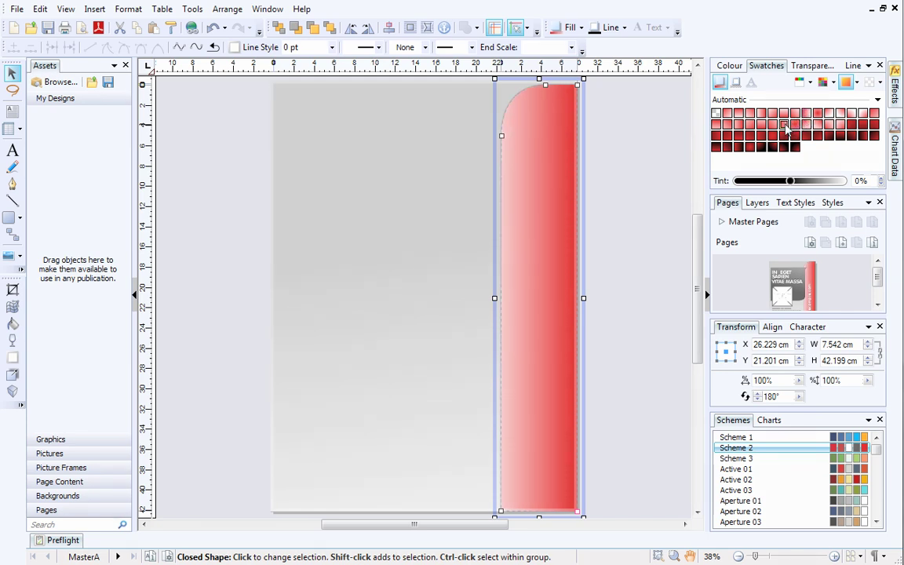
left_click(830, 126)
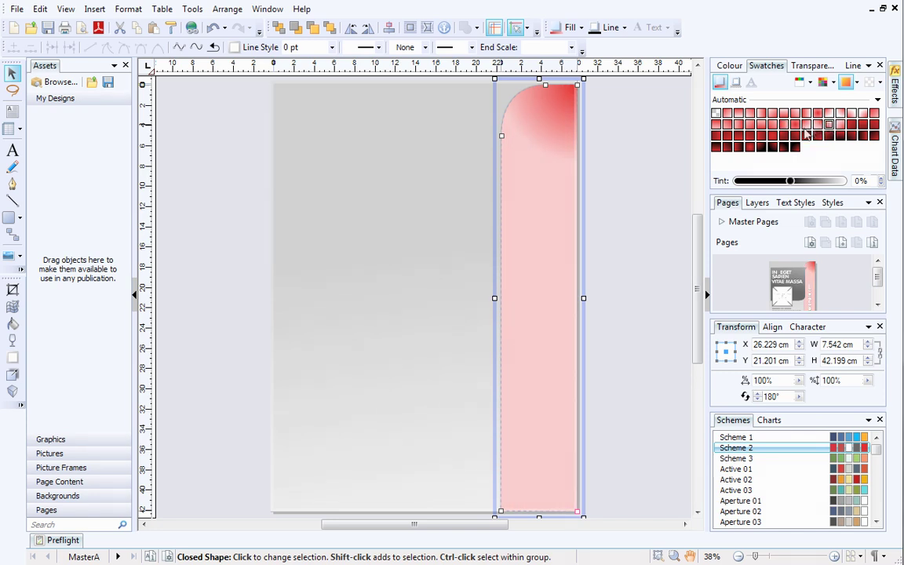
left_click(774, 137)
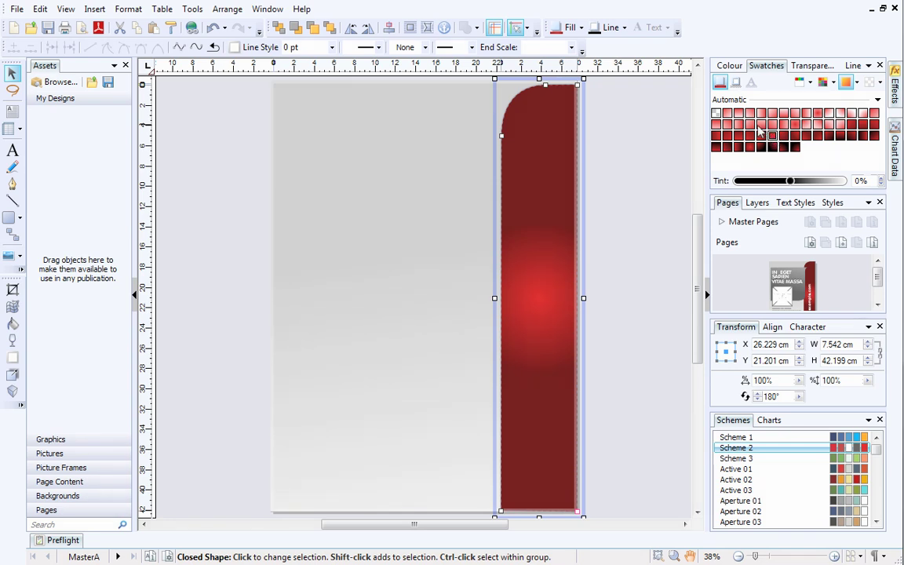
left_click(755, 127)
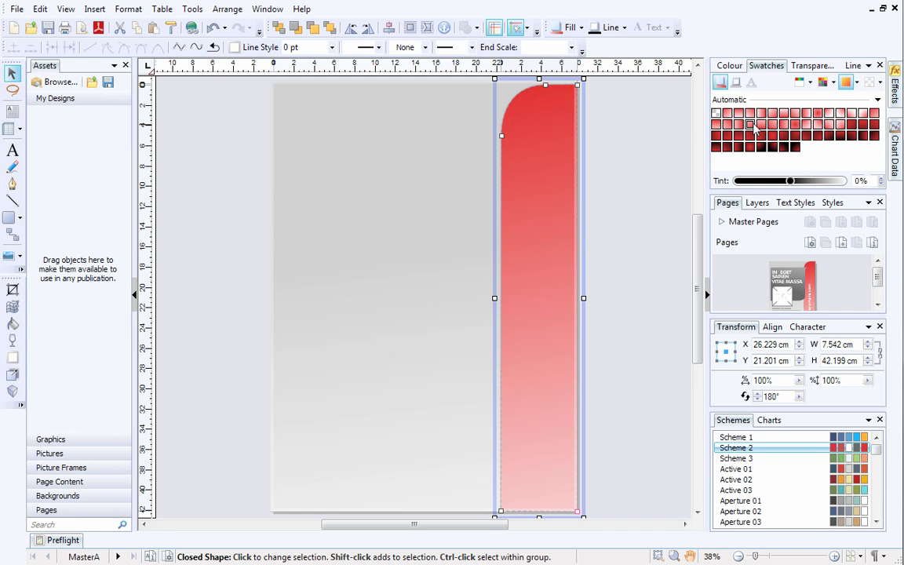
Cycle Schemes 1, 3, 2 back to 1, then apply a peach gradient glowing orange at the bottom.
left_click(738, 437)
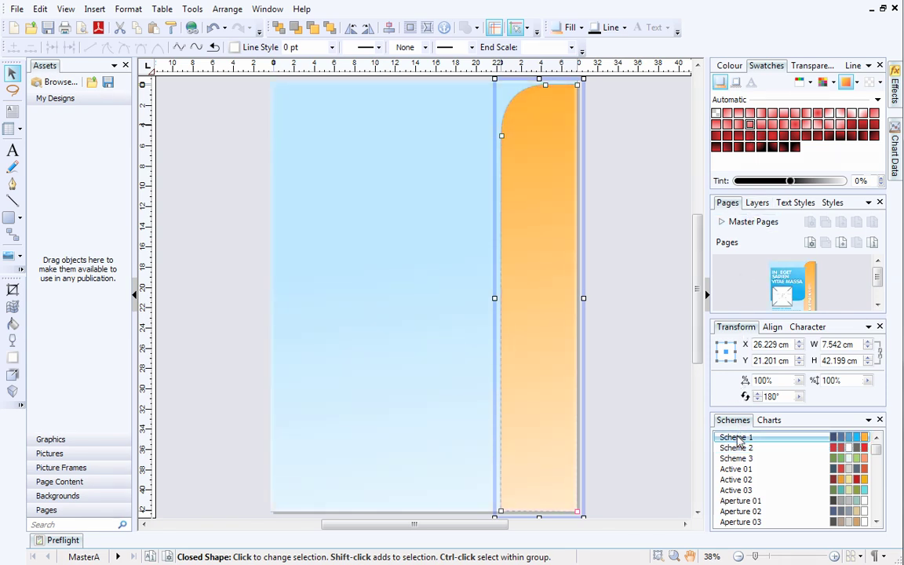
left_click(738, 459)
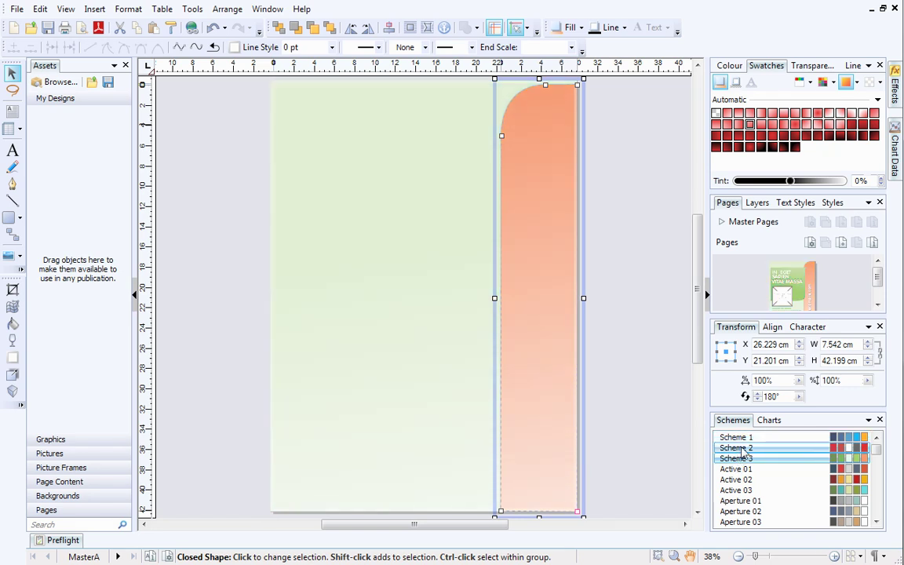
left_click(741, 448)
left_click(745, 438)
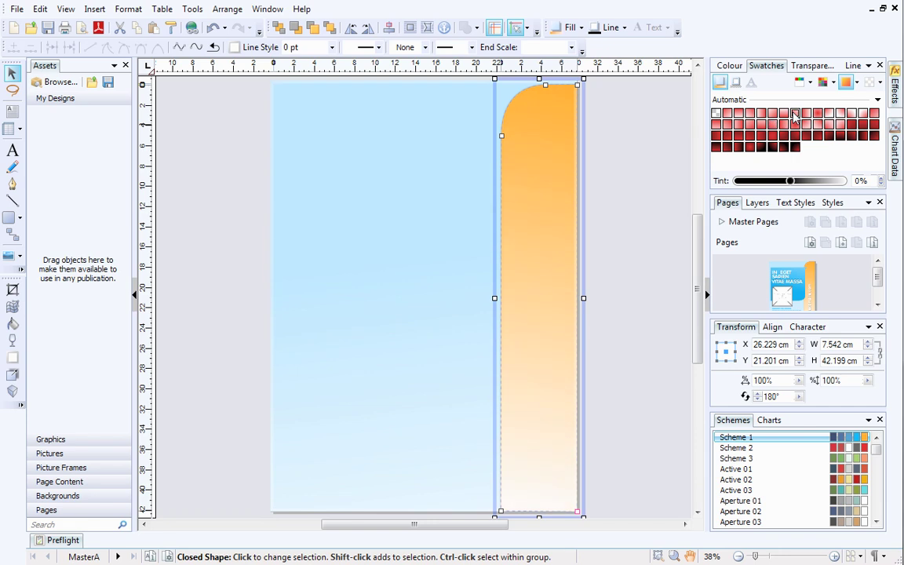
left_click(820, 131)
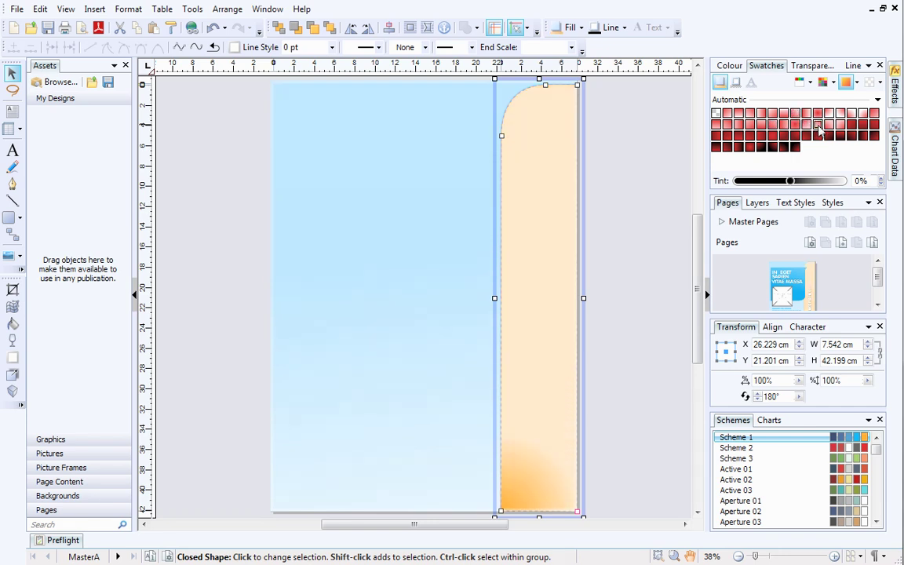
Apply the dark brown-to-orange automatic linear gradient to the side shape.
left_click(853, 127)
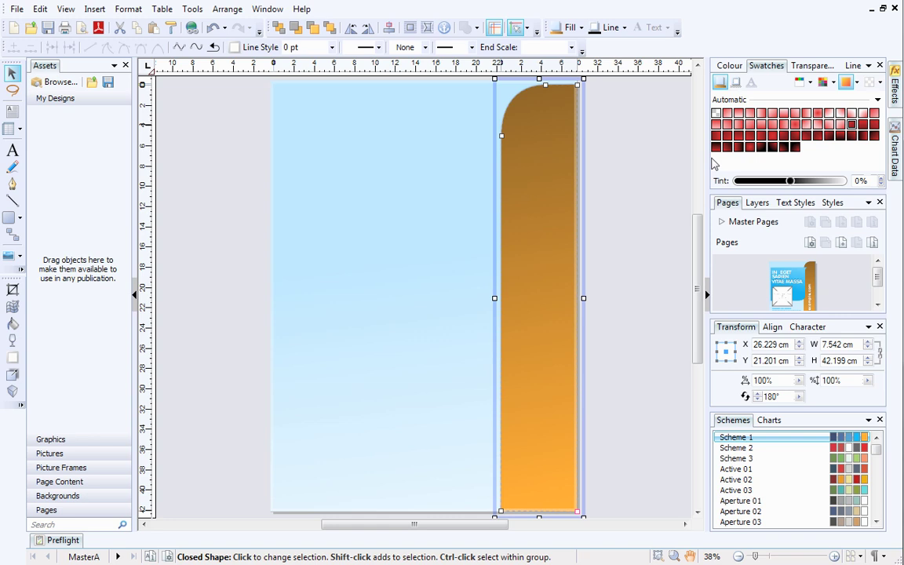
With the Fill Tool, set the gradient's end colour to a teal Scheme Colour 4 tint.
left_click(12, 324)
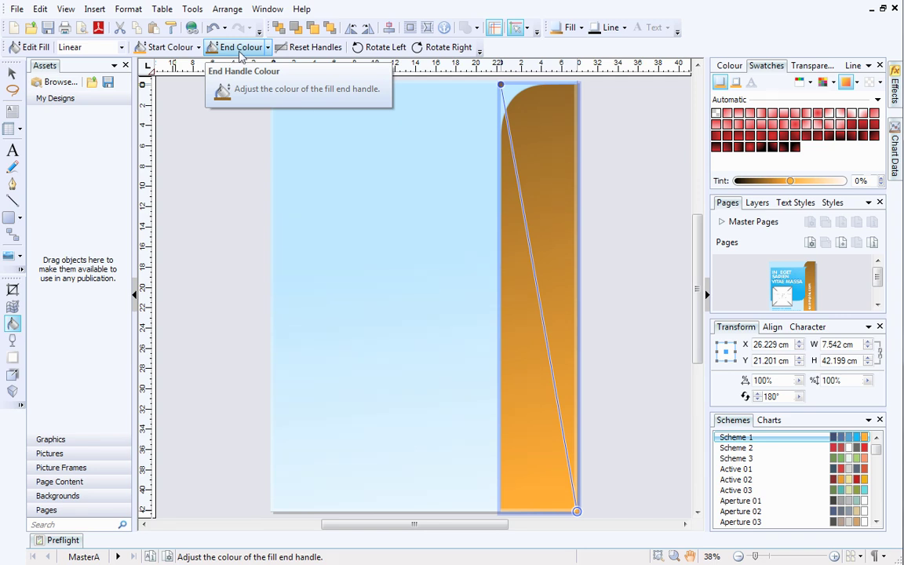
left_click(267, 48)
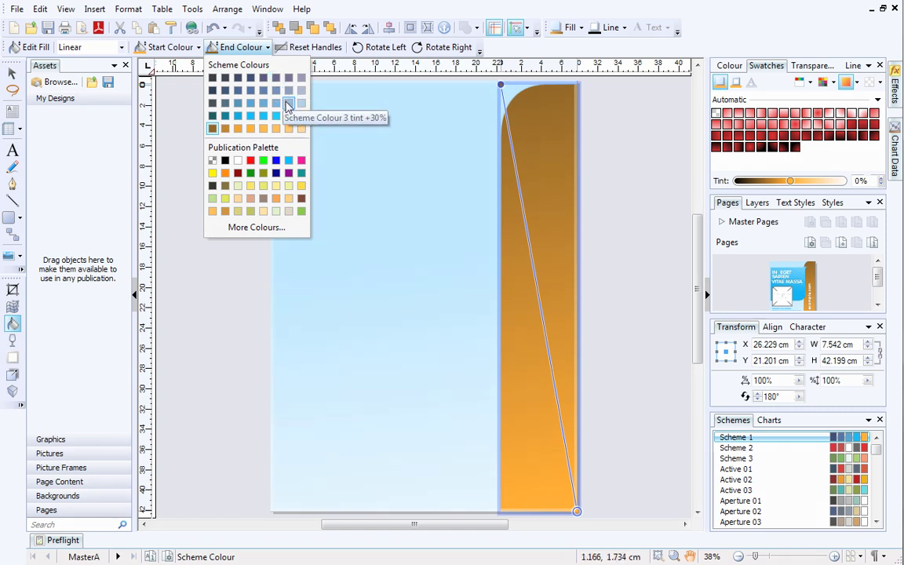
left_click(239, 116)
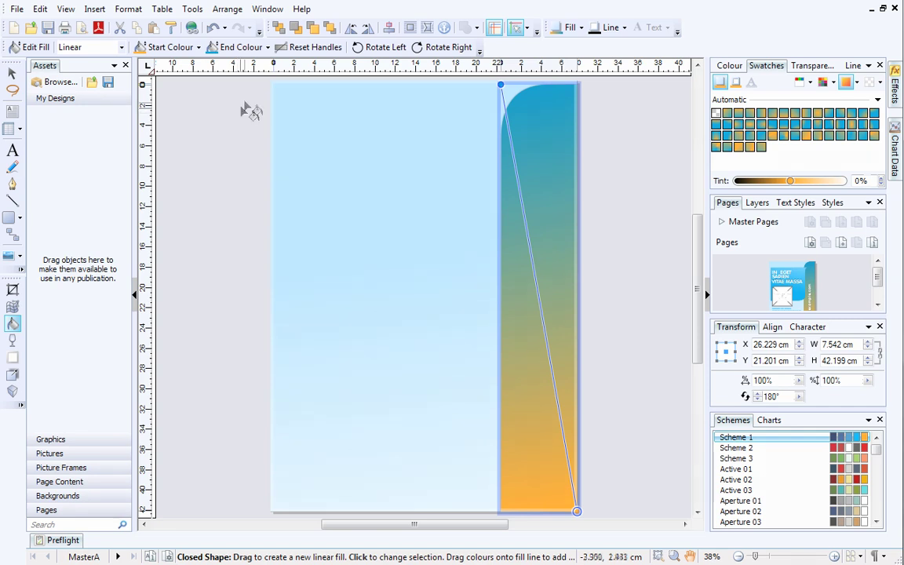
left_click(241, 47)
left_click(237, 102)
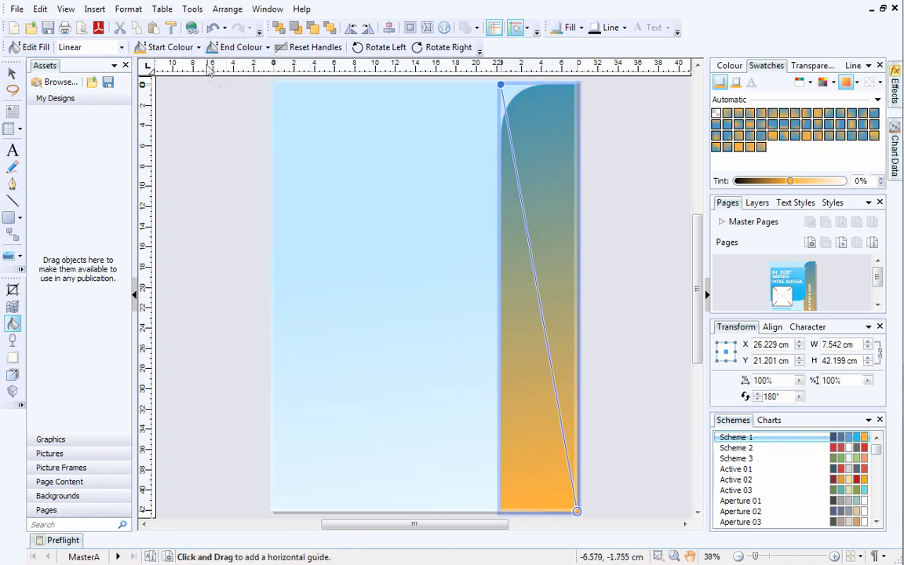
Lighten the gradient's orange start colour to a 30% tint, then apply colour Scheme 3.
left_click(199, 48)
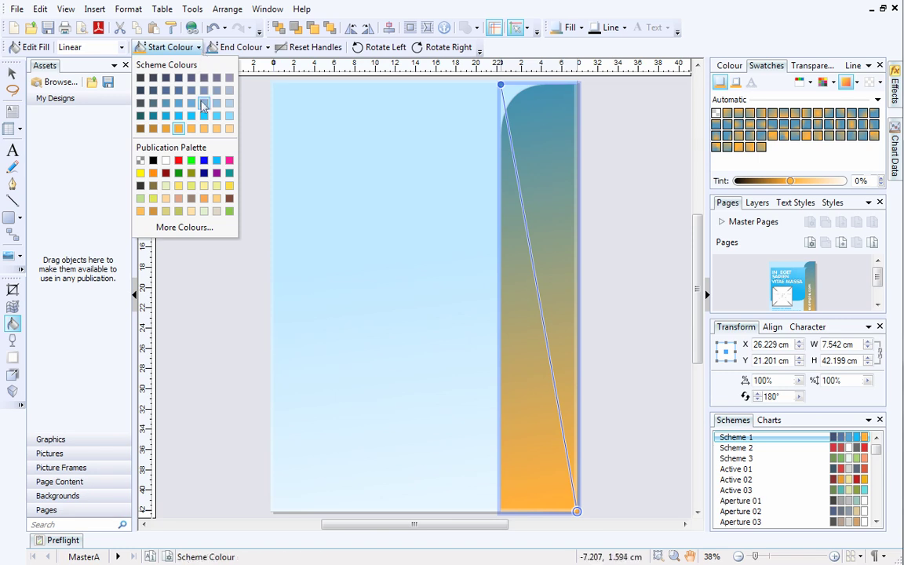
left_click(217, 130)
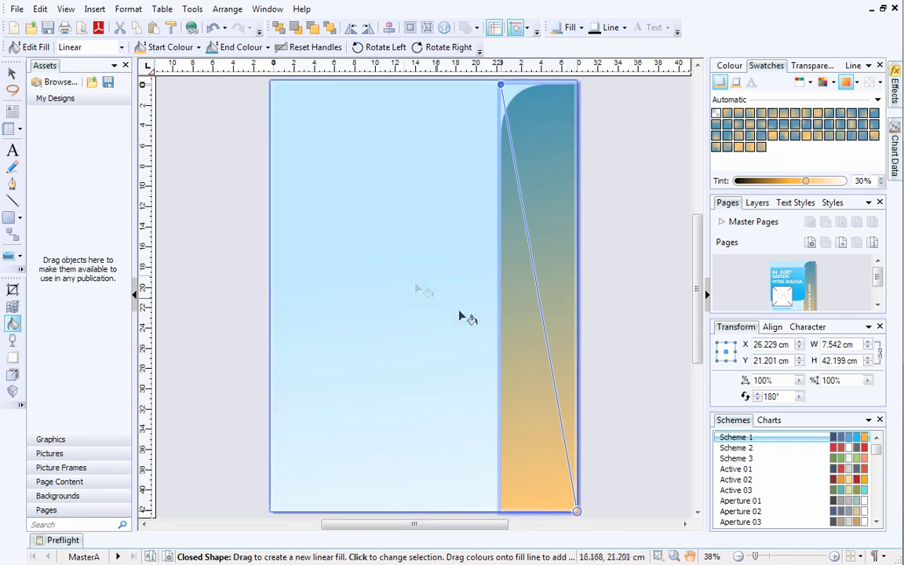
left_click(728, 448)
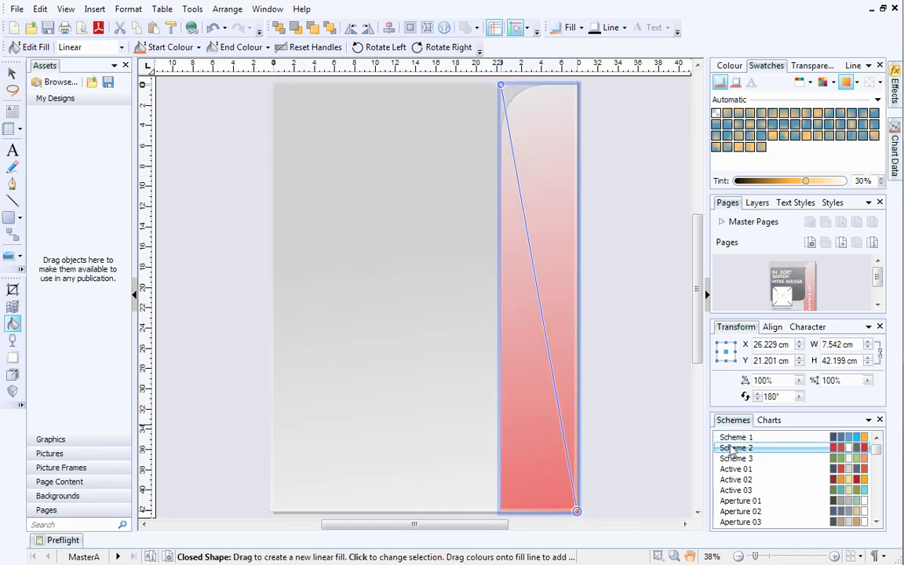
left_click(736, 459)
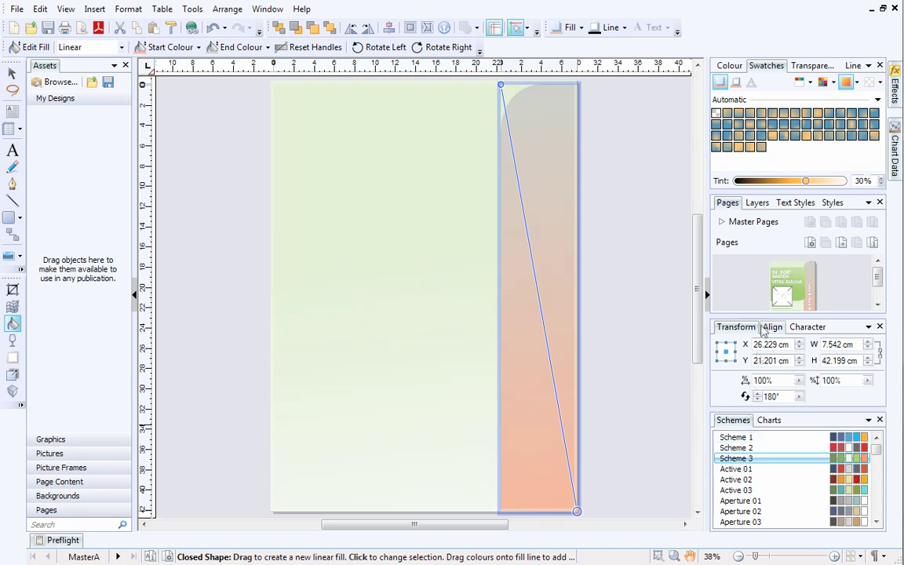
Try several automatic scheme gradients on the sidebar, settling on a linear grey-to-salmon fade downward.
left_click(773, 132)
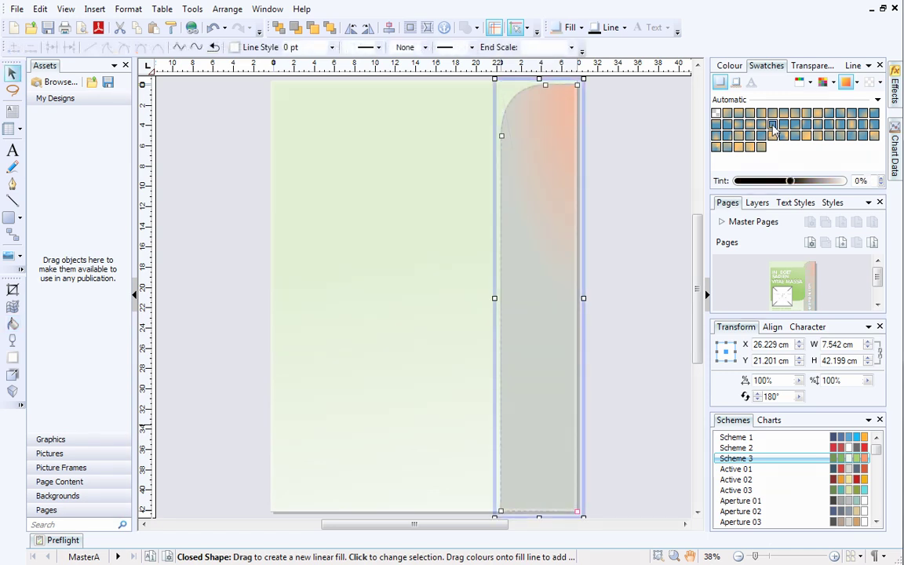
left_click(806, 113)
left_click(828, 124)
left_click(772, 114)
left_click(751, 115)
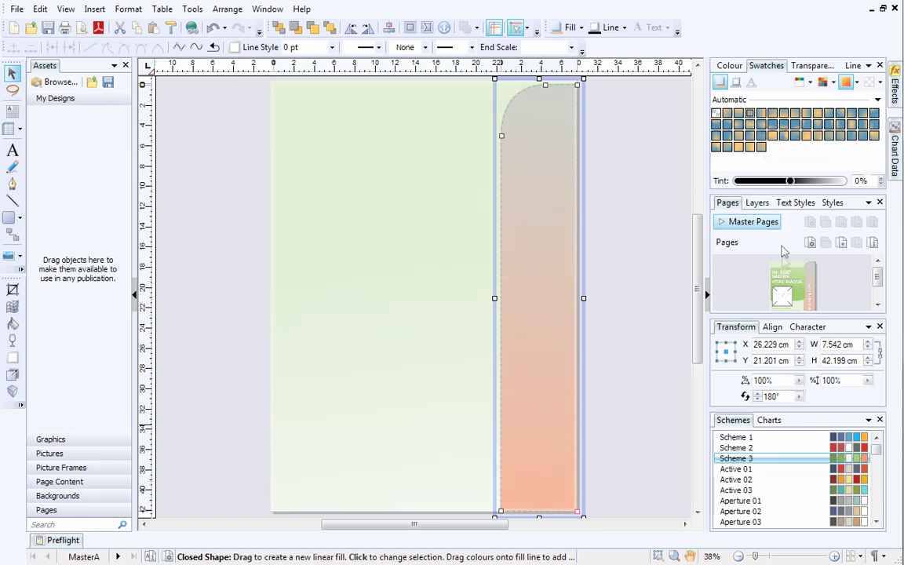
Switch from MasterA to page 1 to view the finished poster.
left_click(791, 286)
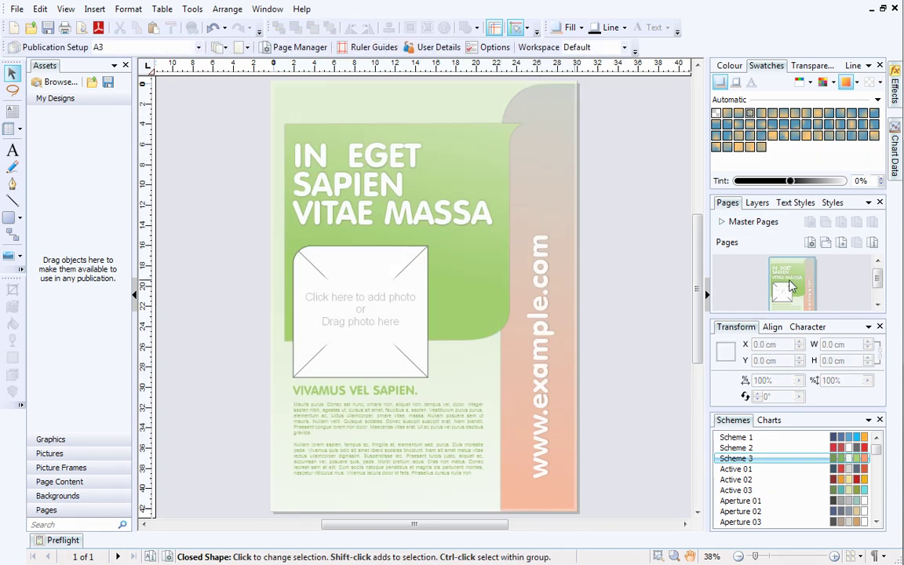